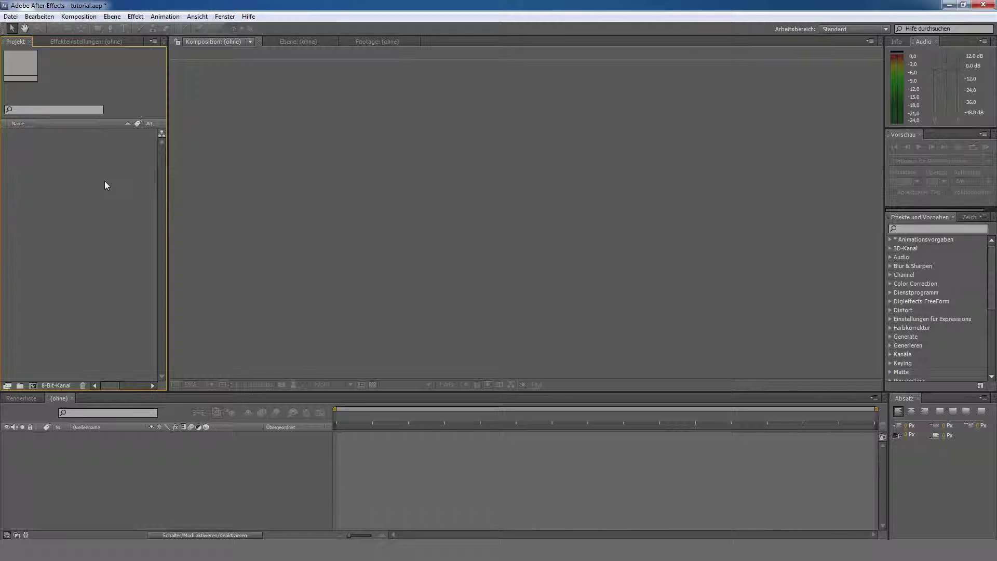
# Step: Open and close the Komposition menu, then show the empty Projekt panel's context menu
pyautogui.click(98, 19)
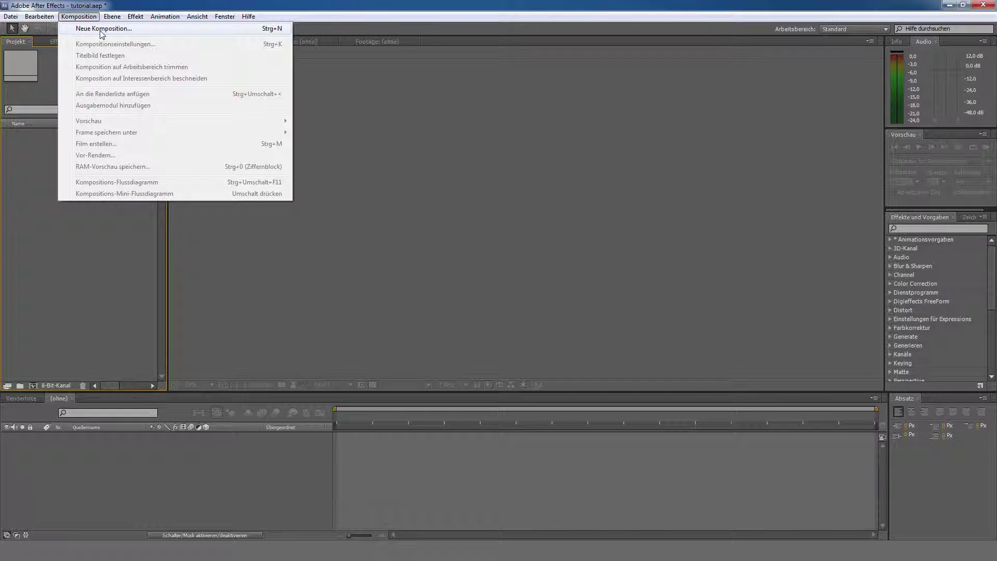
pyautogui.click(74, 318)
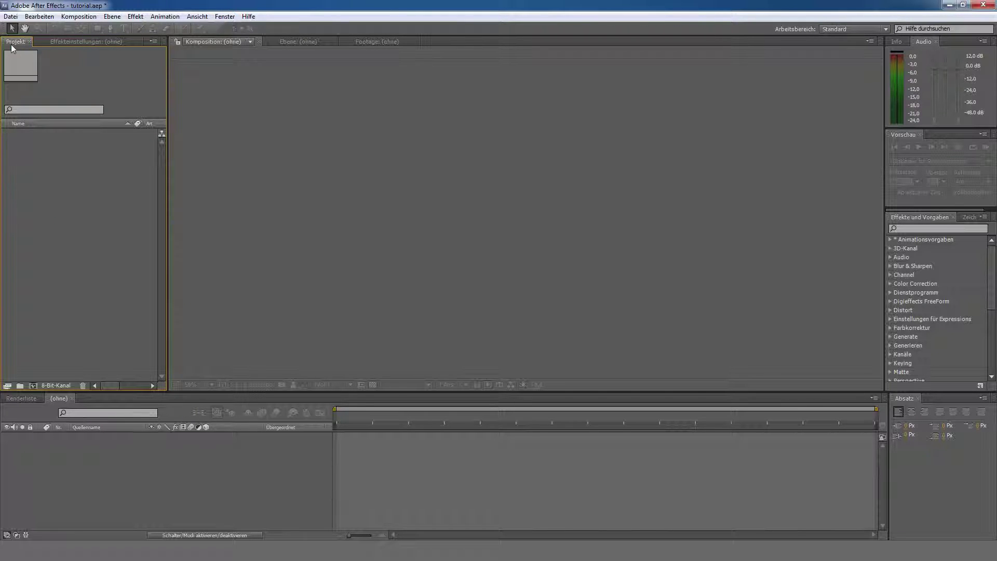
pyautogui.rightClick(76, 180)
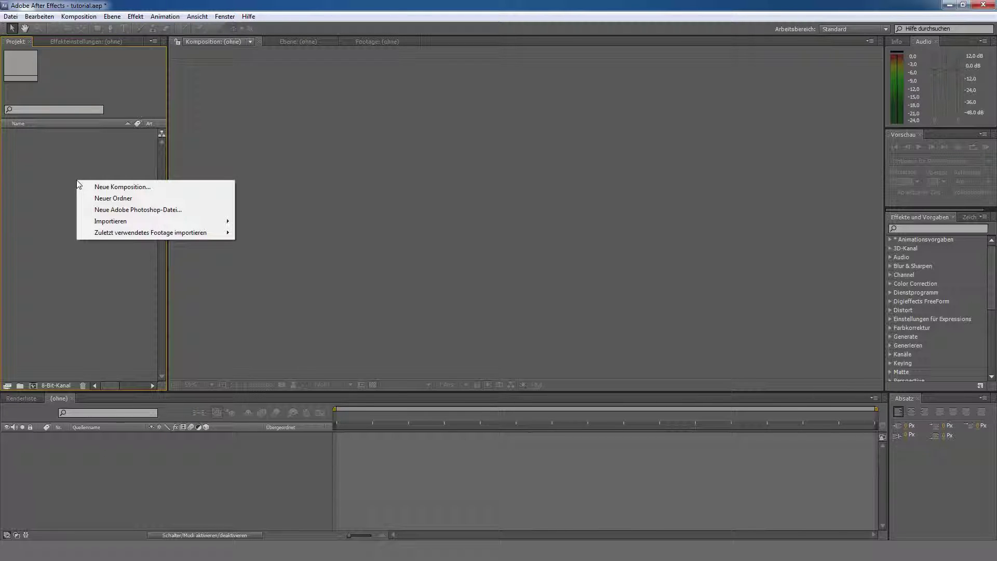
# Step: Create composition Komp 1 with the HDTV 1080 25 preset (1920×1080, 25 fps)
pyautogui.click(112, 188)
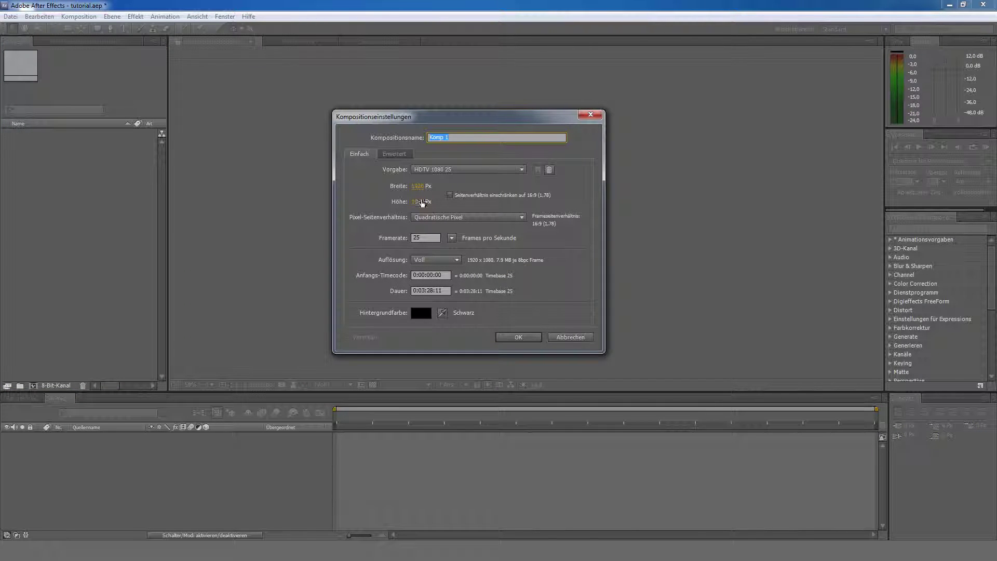
pyautogui.click(438, 169)
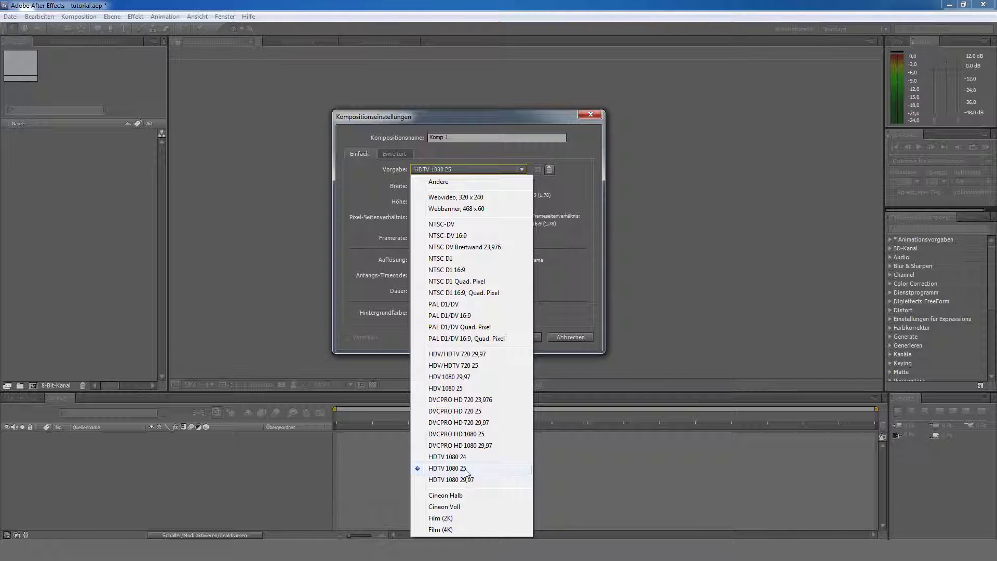
pyautogui.click(467, 473)
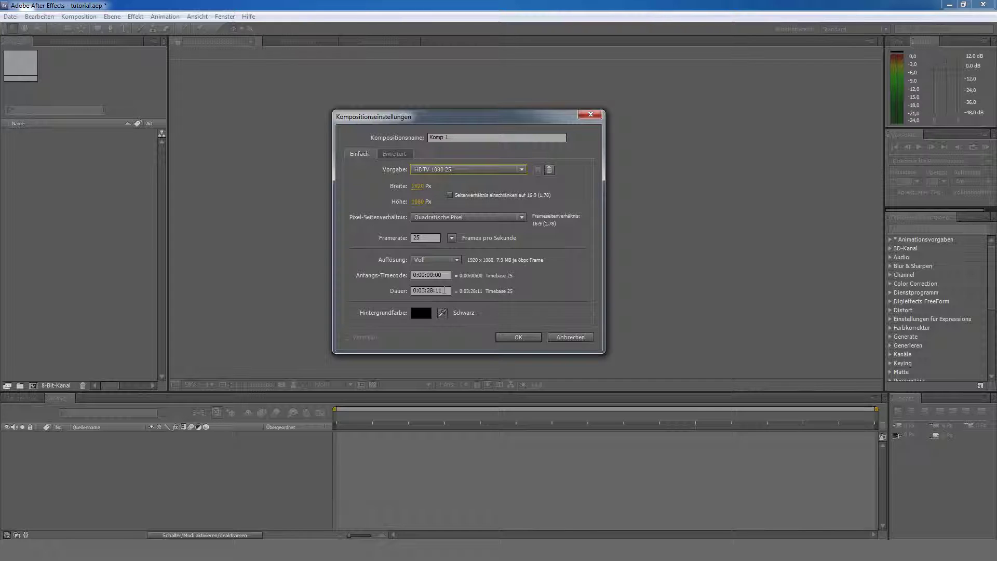
pyautogui.click(509, 339)
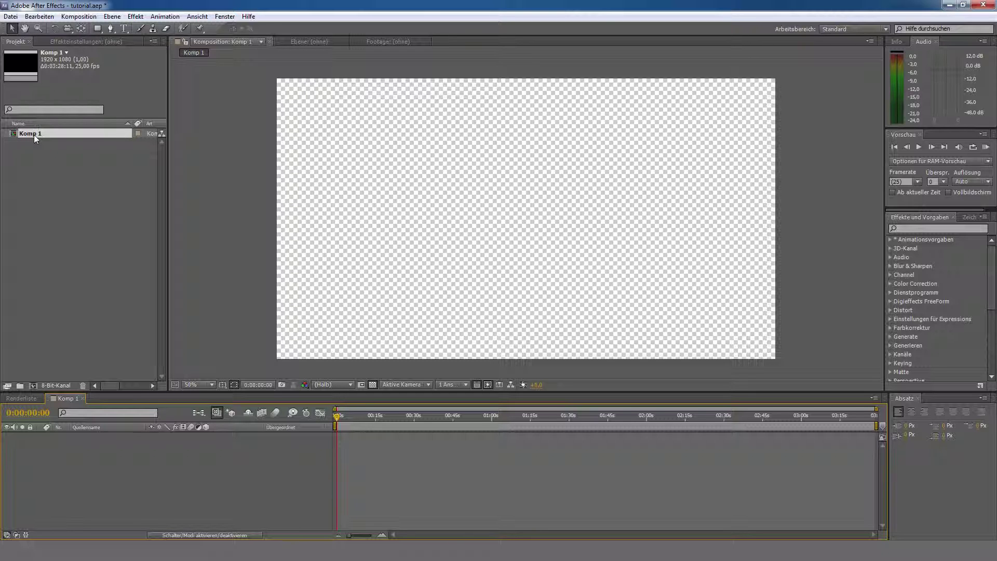
pyautogui.click(66, 224)
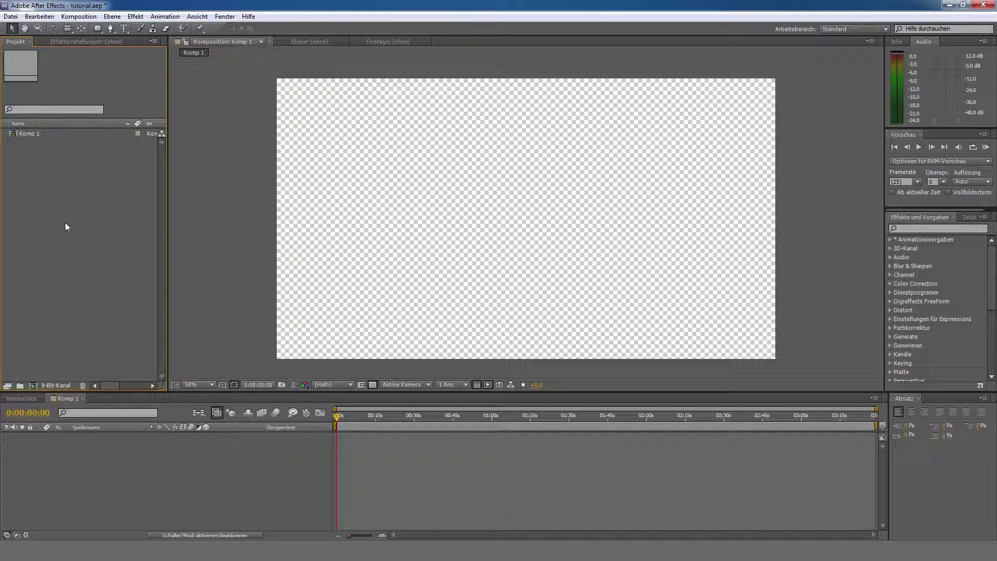
pyautogui.click(19, 15)
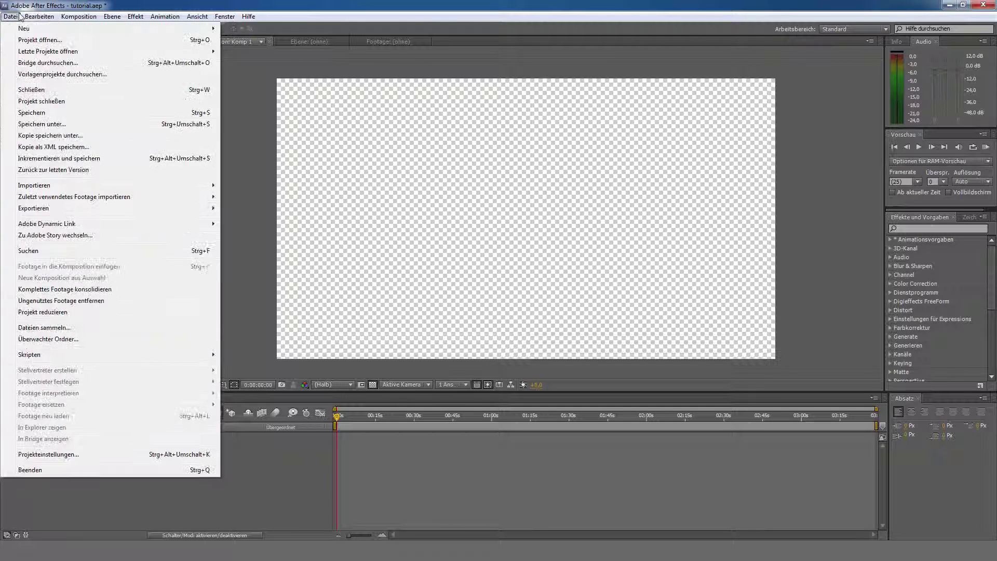
pyautogui.moveTo(156, 185)
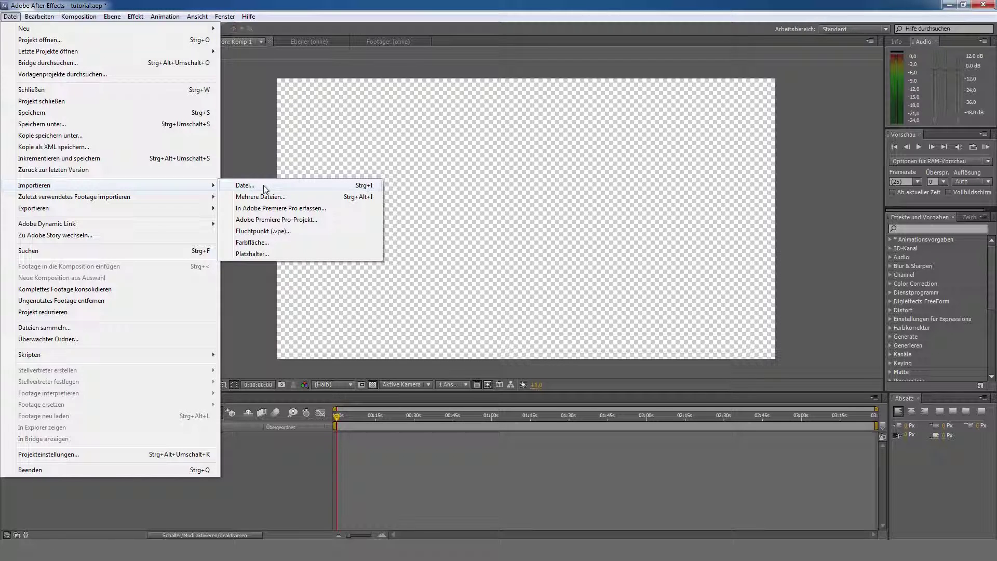
pyautogui.click(265, 187)
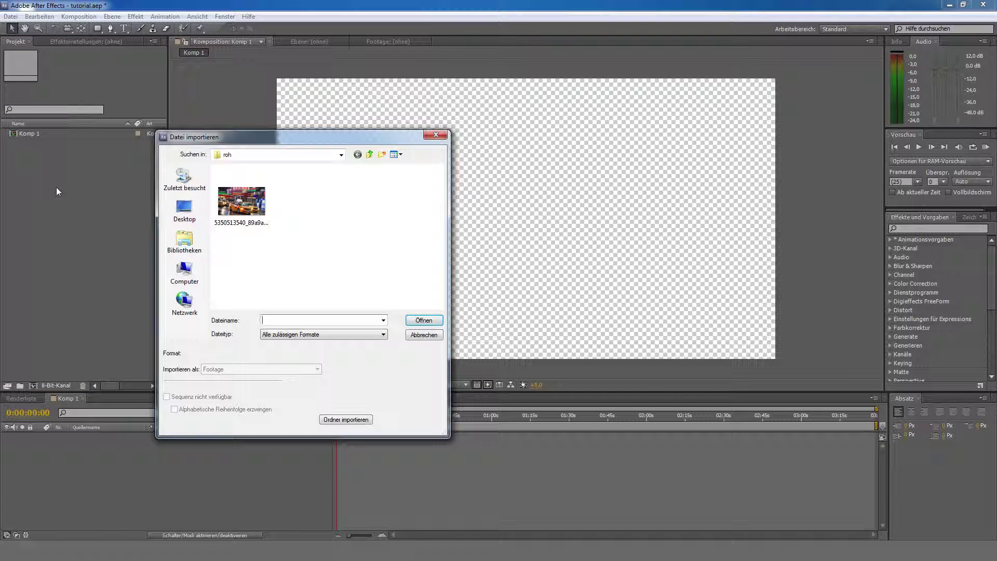
pyautogui.moveTo(175, 146); pyautogui.dragTo(170, 129)
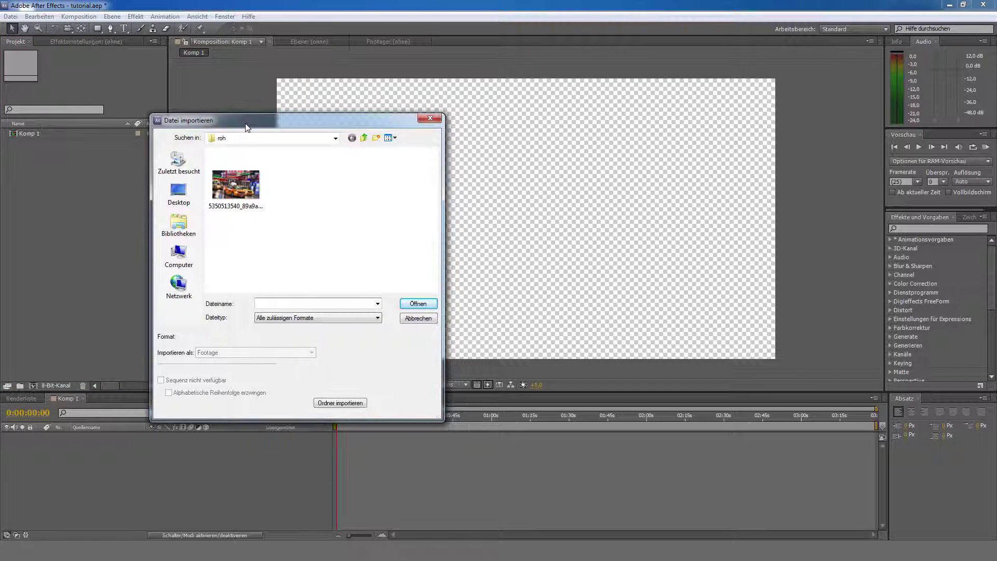
pyautogui.click(234, 186)
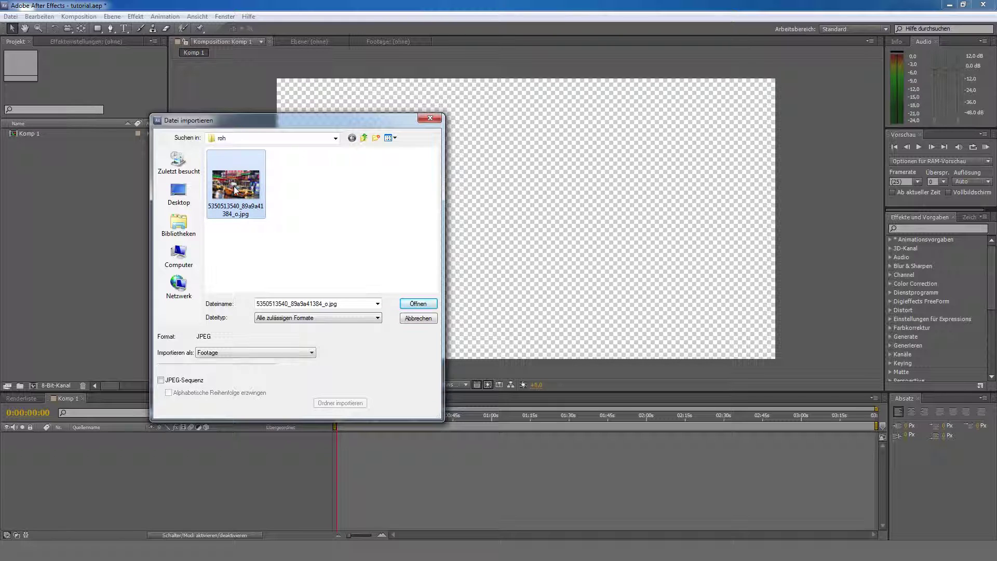
pyautogui.click(419, 303)
pyautogui.doubleClick(73, 135)
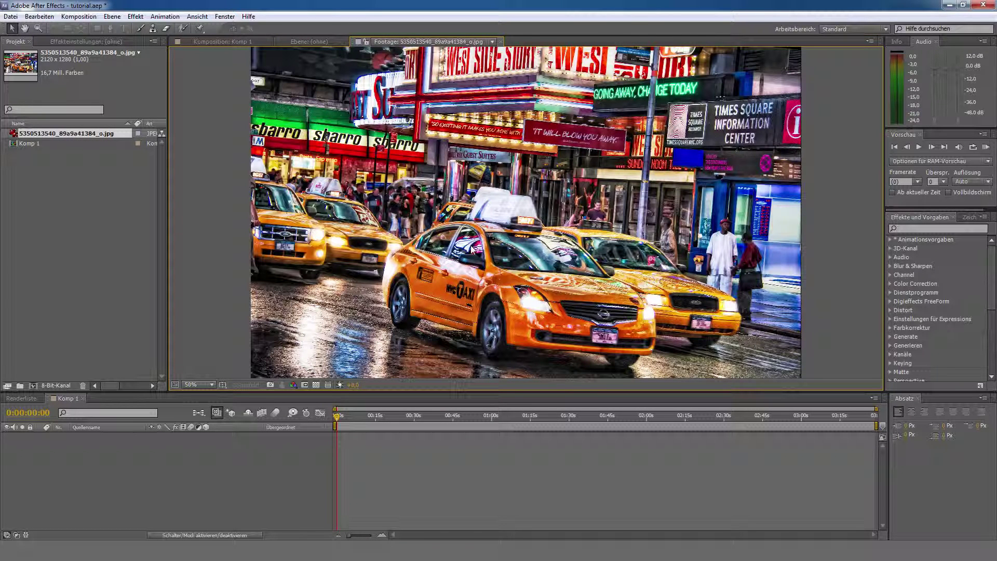
# Step: Rename the Komp 1 composition to '00_main'
pyautogui.click(101, 241)
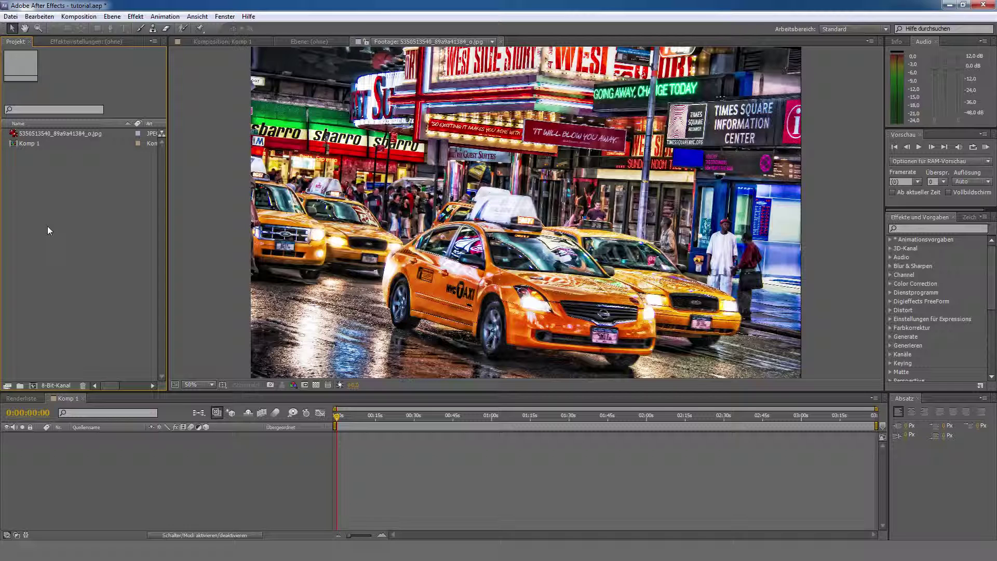
pyautogui.click(68, 142)
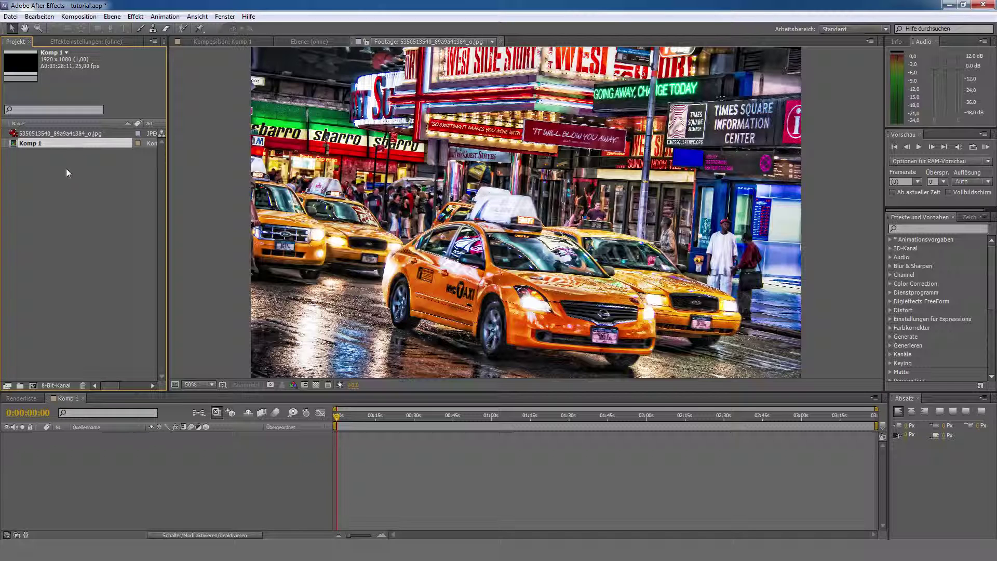
pyautogui.press('Return')
pyautogui.write('00_main')
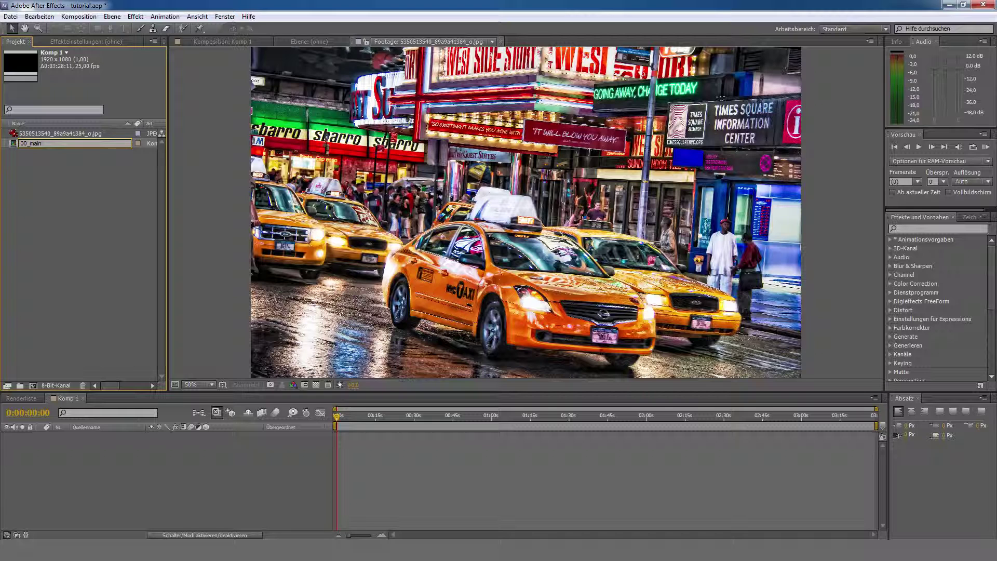
pyautogui.press('Return')
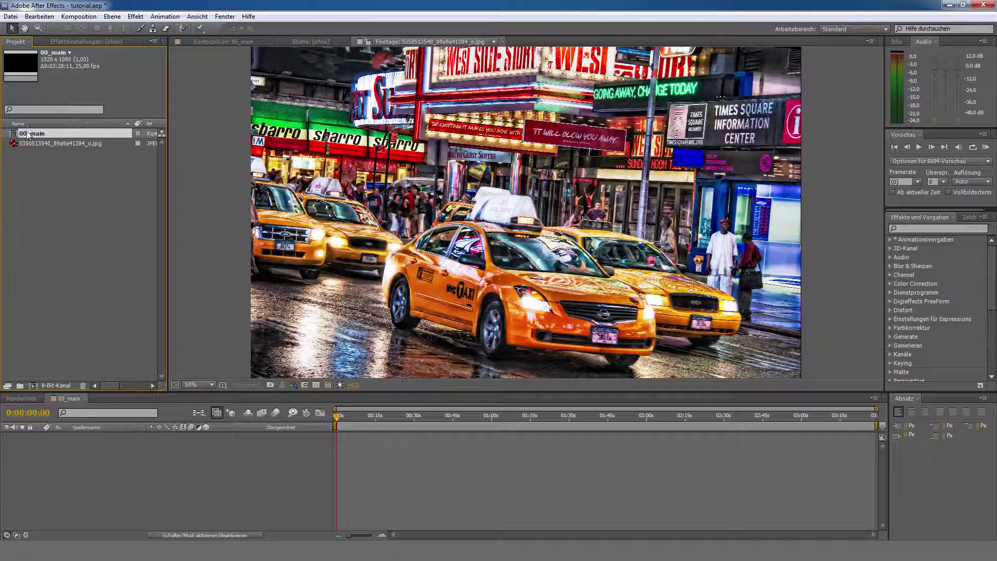
# Step: Rename the imported JPG footage to 'taxi'
pyautogui.click(61, 145)
pyautogui.press('Return')
pyautogui.write('taxi')
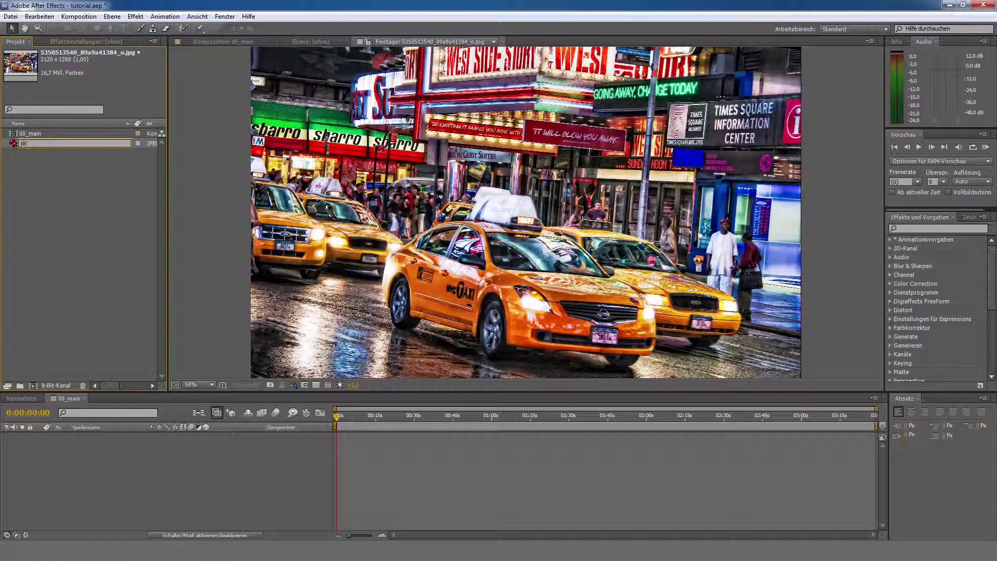
pyautogui.click(80, 179)
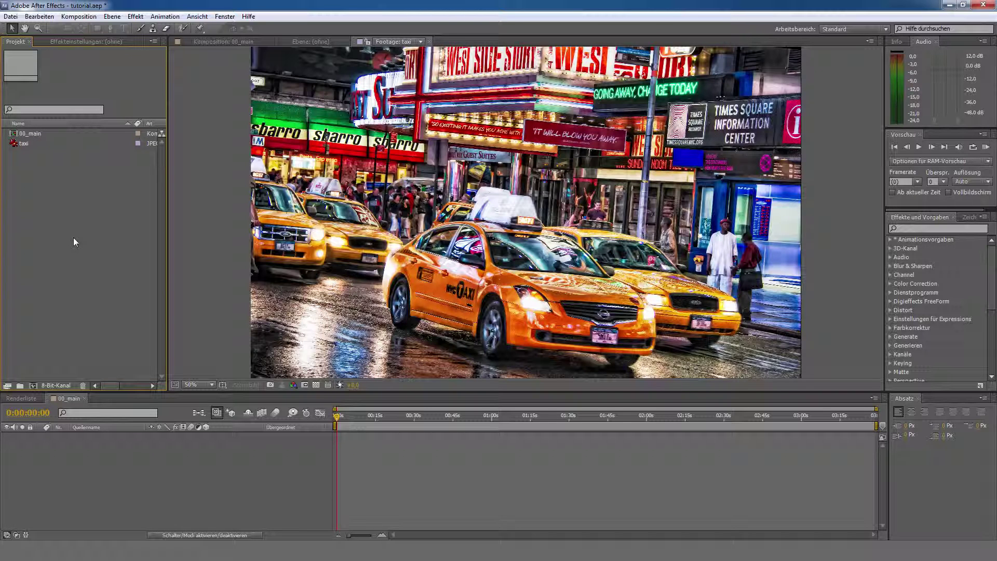
# Step: Add a project folder named 'bilder' and move the taxi footage into it
pyautogui.click(19, 386)
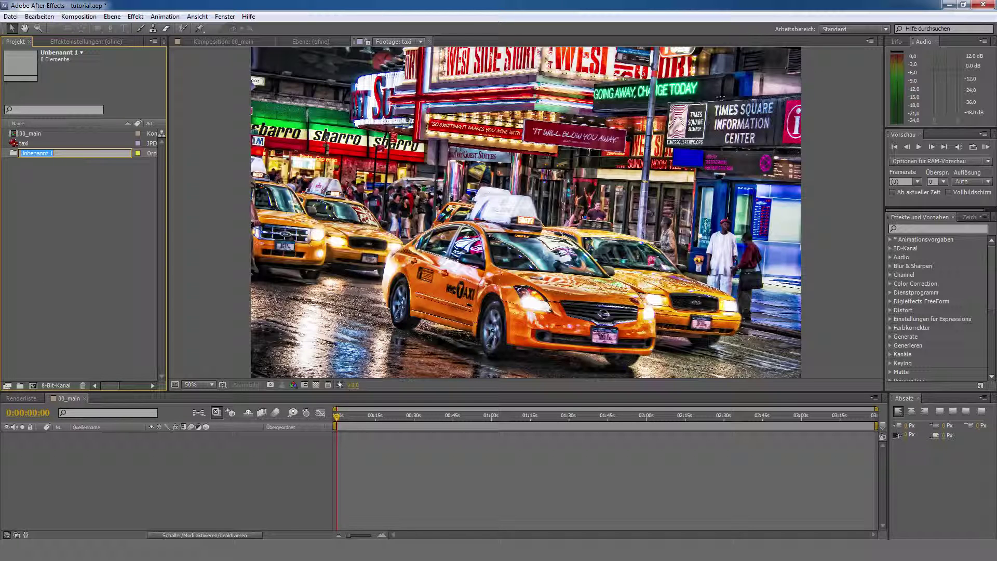
pyautogui.write('bilder')
pyautogui.press('Return')
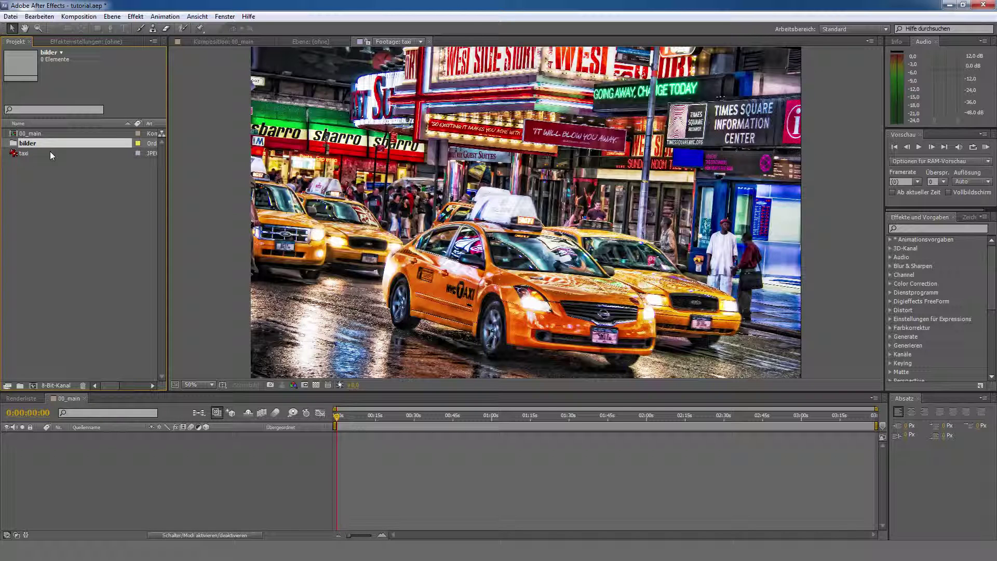
pyautogui.moveTo(23, 154); pyautogui.dragTo(31, 147)
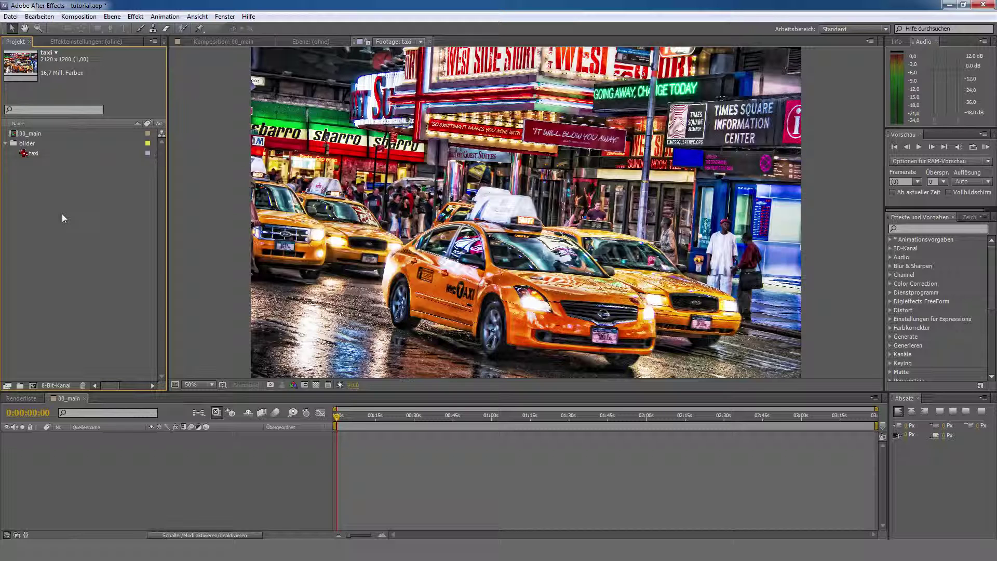
pyautogui.click(60, 194)
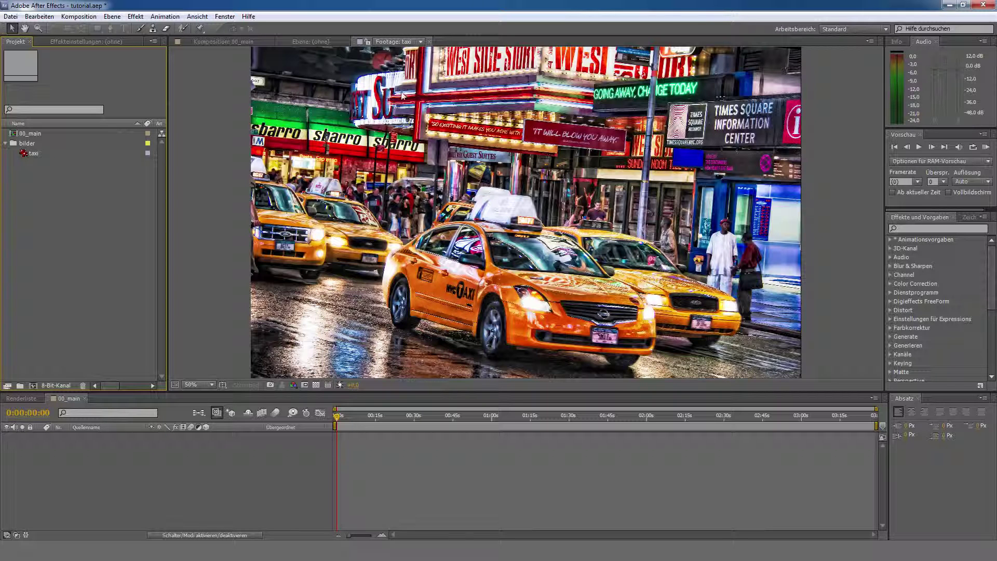
# Step: Add the taxi footage to 00_main twice, once into the viewer and once into the timeline
pyautogui.click(218, 42)
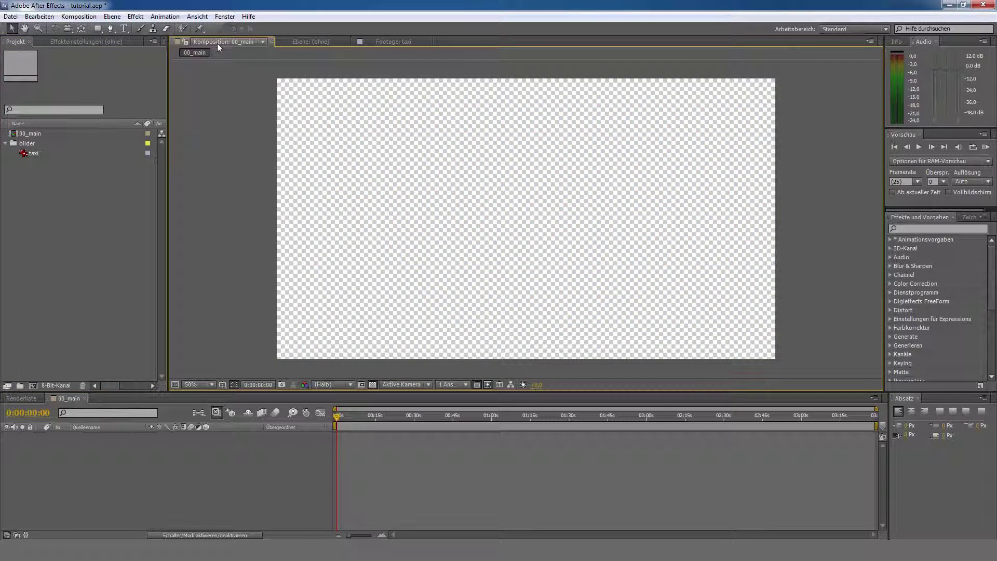
pyautogui.click(40, 135)
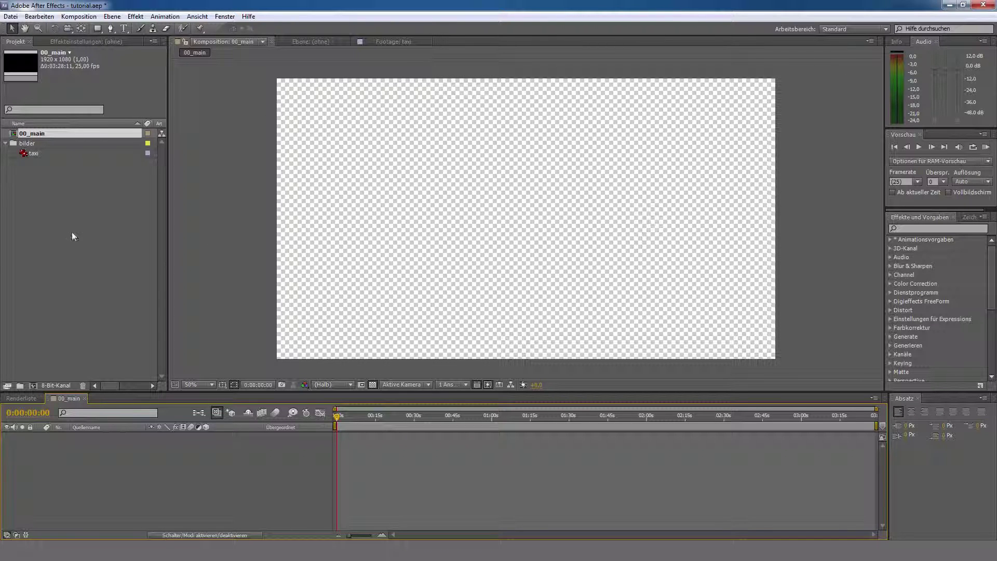
pyautogui.moveTo(36, 151)
pyautogui.mouseDown()
pyautogui.moveTo(519, 188)
pyautogui.moveTo(505, 214)
pyautogui.mouseUp()
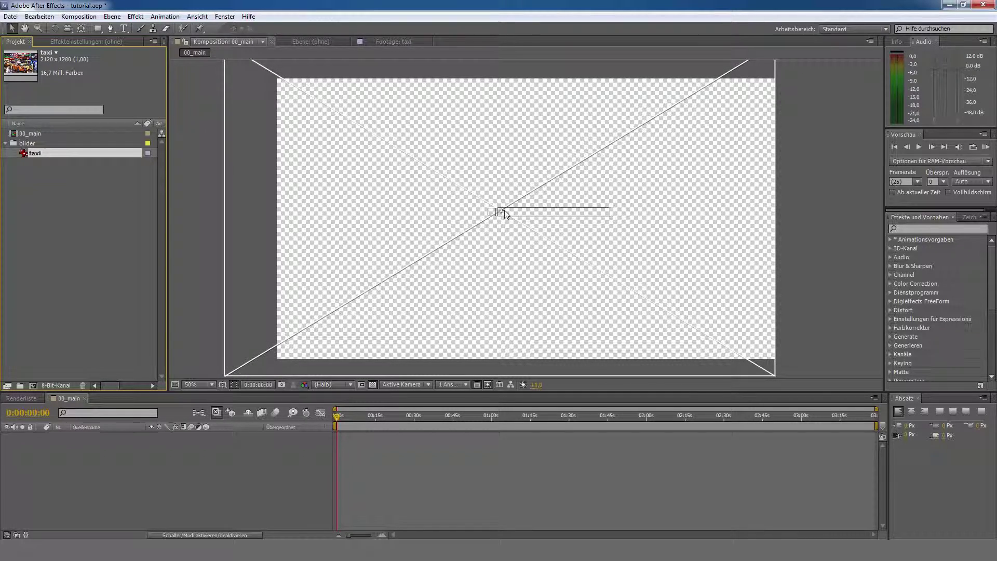
pyautogui.moveTo(505, 211); pyautogui.dragTo(504, 212)
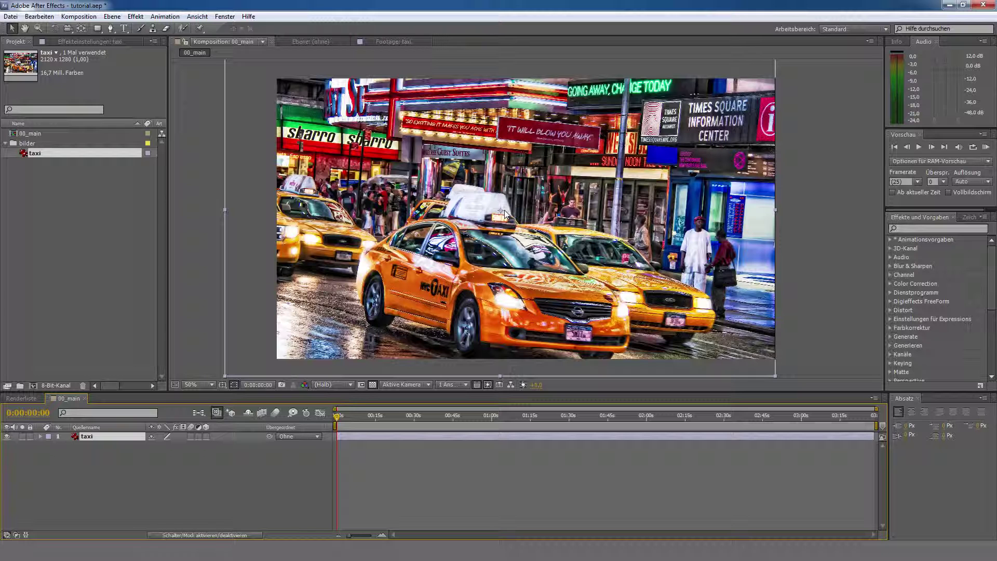
pyautogui.moveTo(37, 154); pyautogui.dragTo(105, 453)
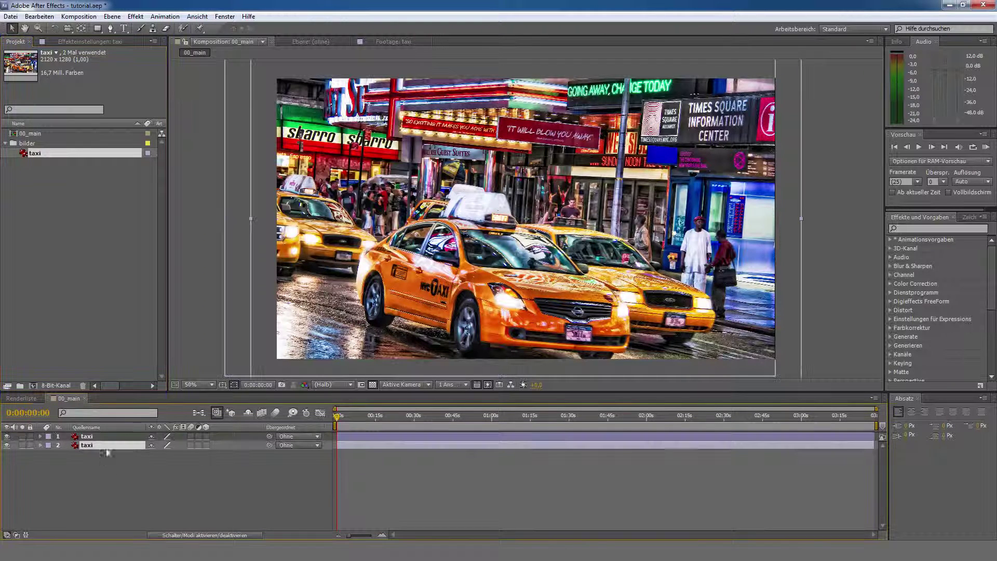